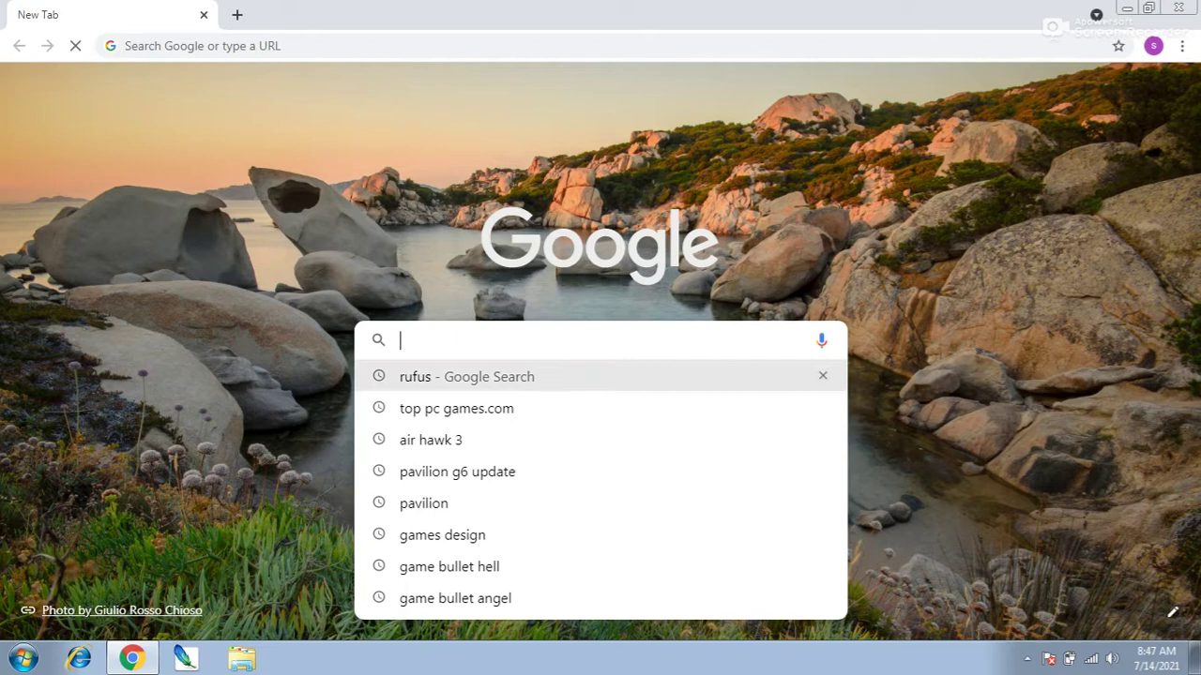
Search Google for rufus, open the official rufus.ie site and find the Download section with Rufus 3.14.
key("Down")
key("Return")
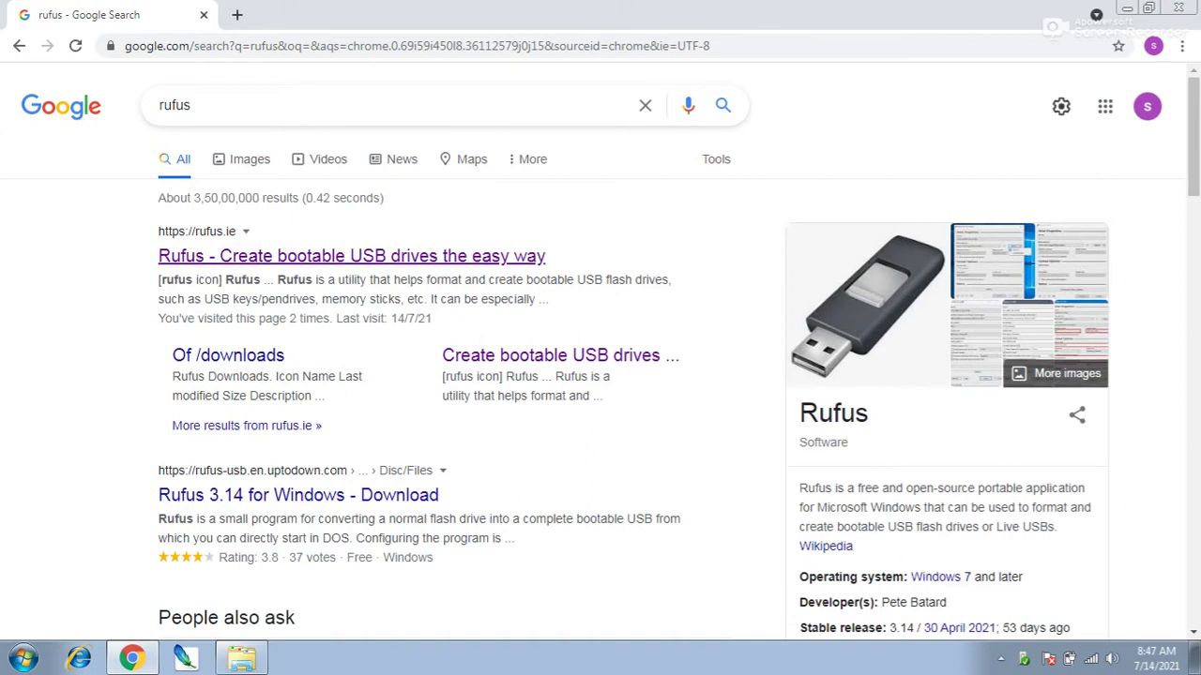
left_click(352, 256)
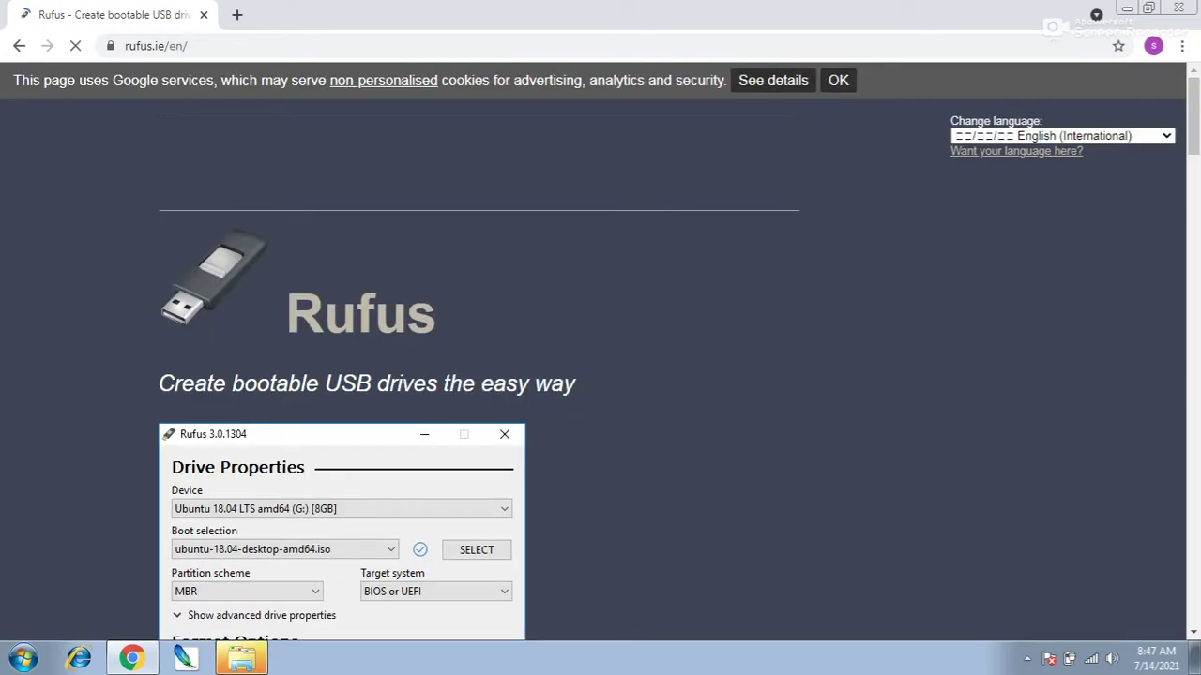
scroll(601, 375, "down", 6)
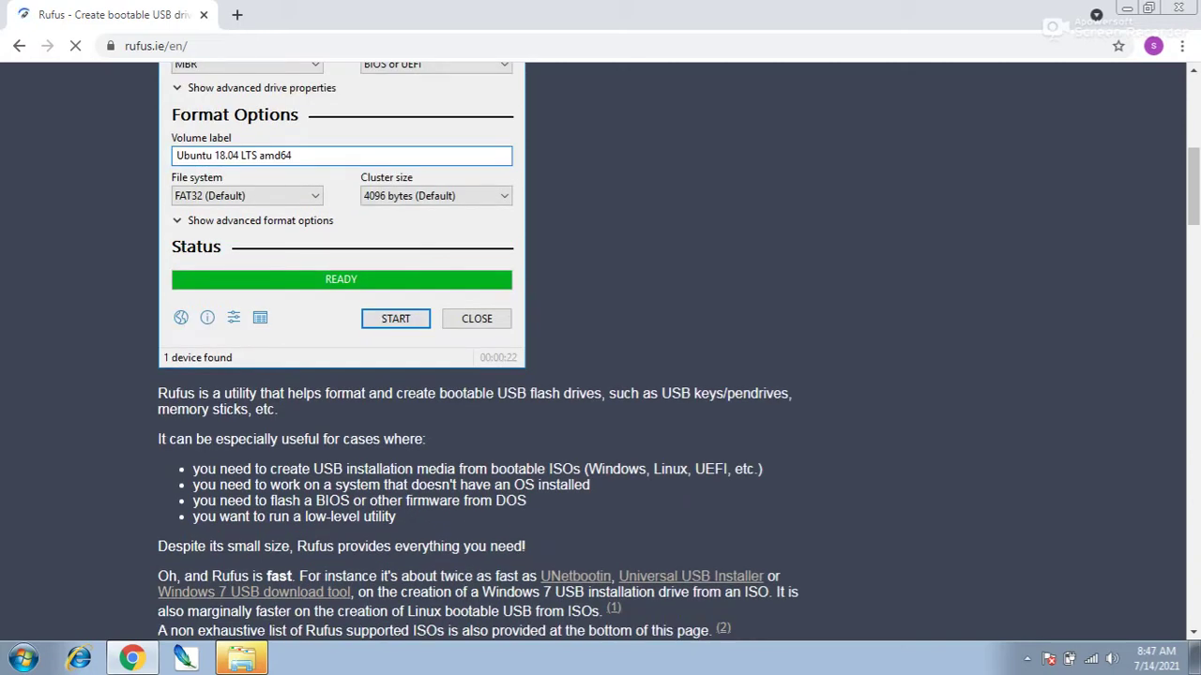
scroll(600, 375, "down", 3)
scroll(600, 375, "down", 1)
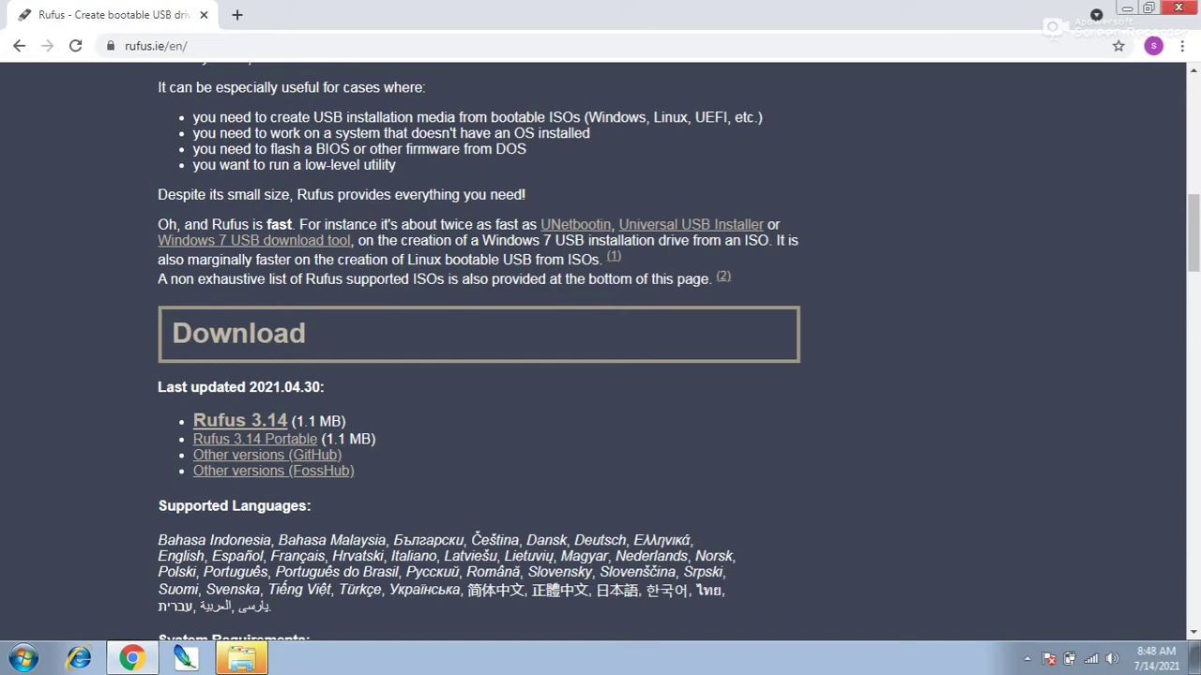
Close the browser and the AutoPlay window, and open the computer's drive overview.
left_click(1172, 8)
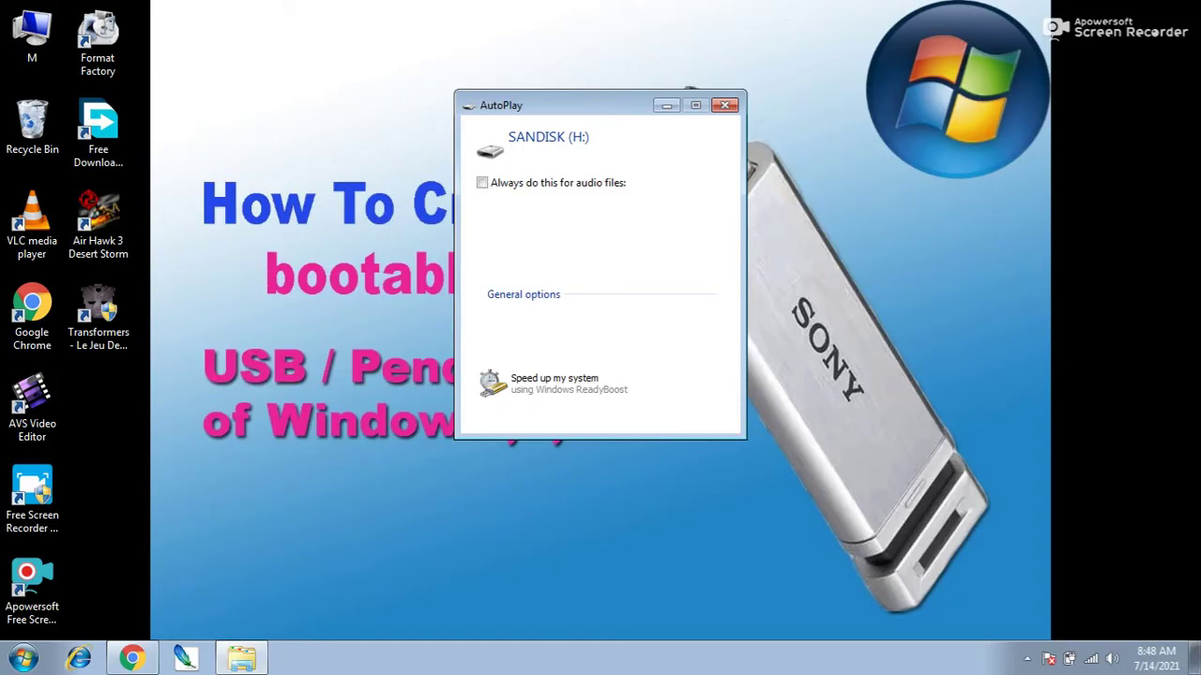
left_click(725, 105)
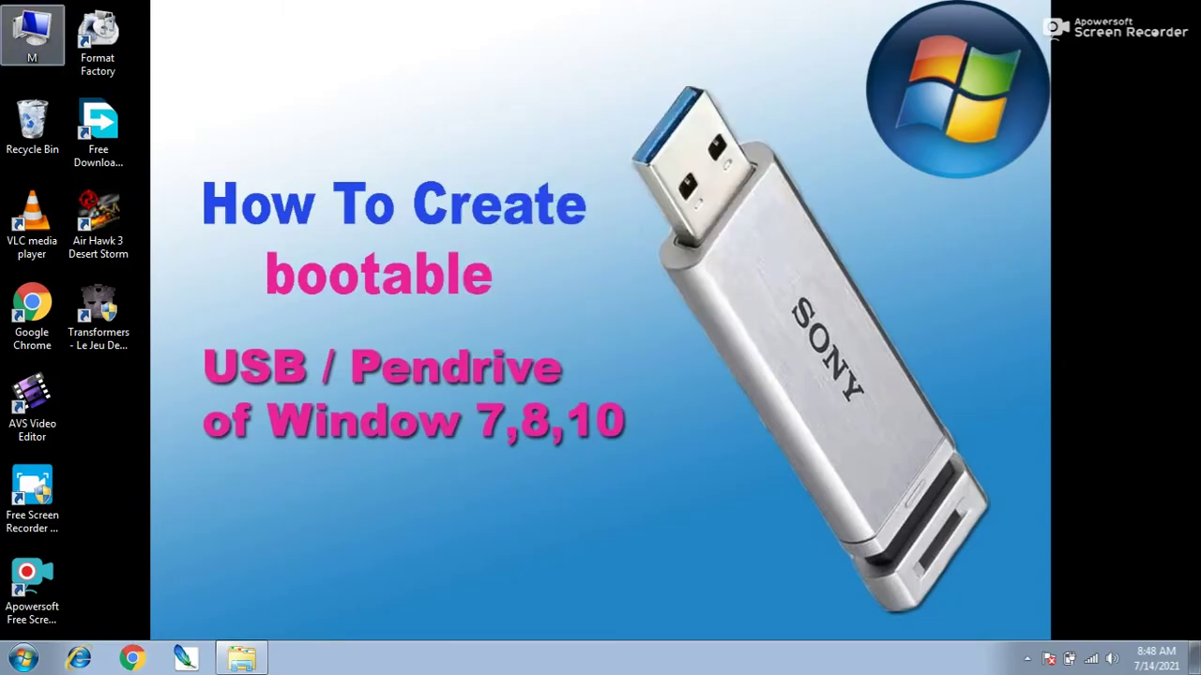
double_click(31, 33)
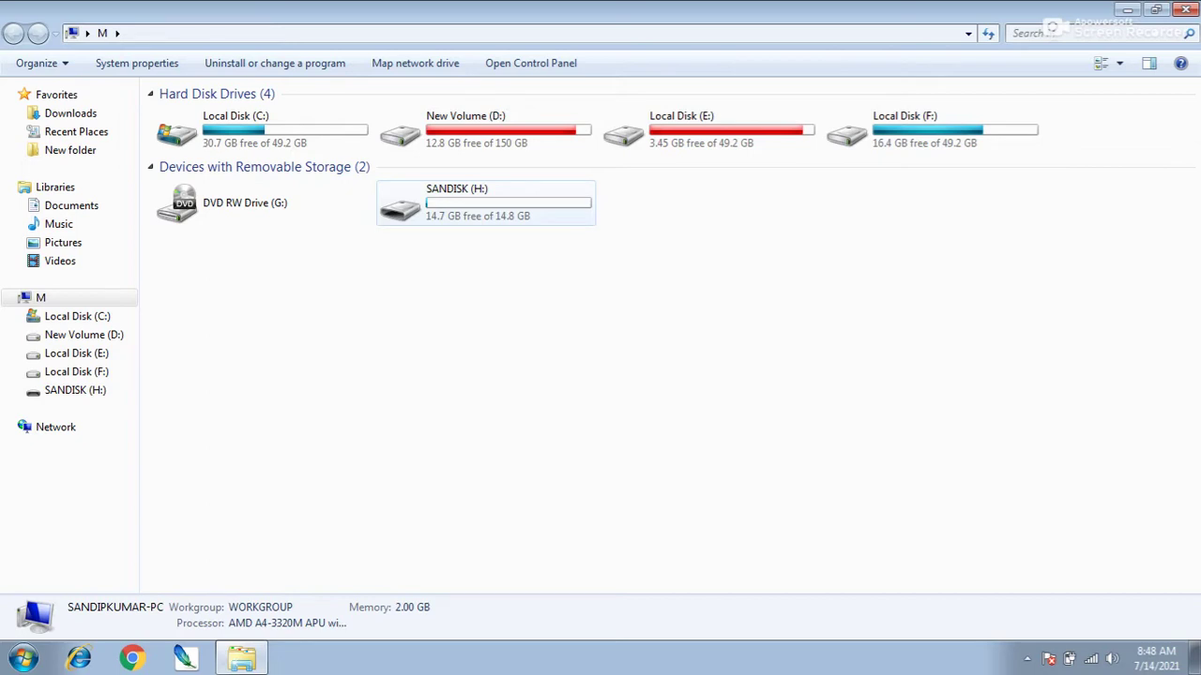
Quick-format the SANDISK (H:) drive as NTFS with a 4096-byte allocation unit, then close the format dialog.
left_click(485, 202)
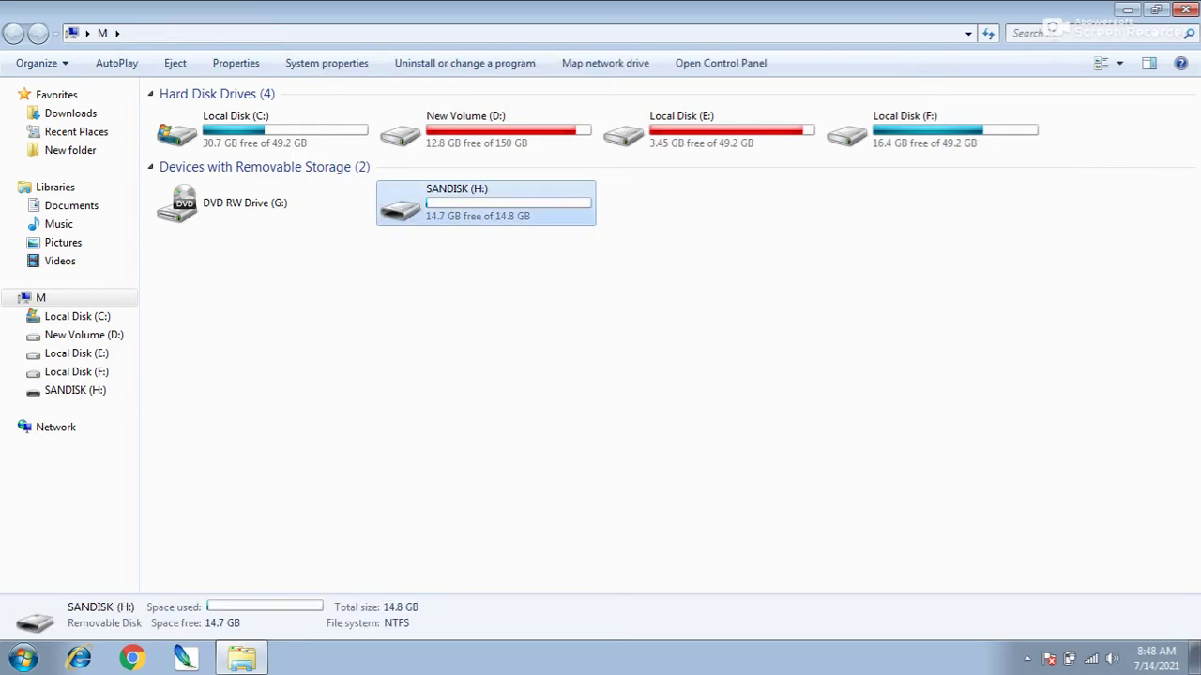
right_click(454, 198)
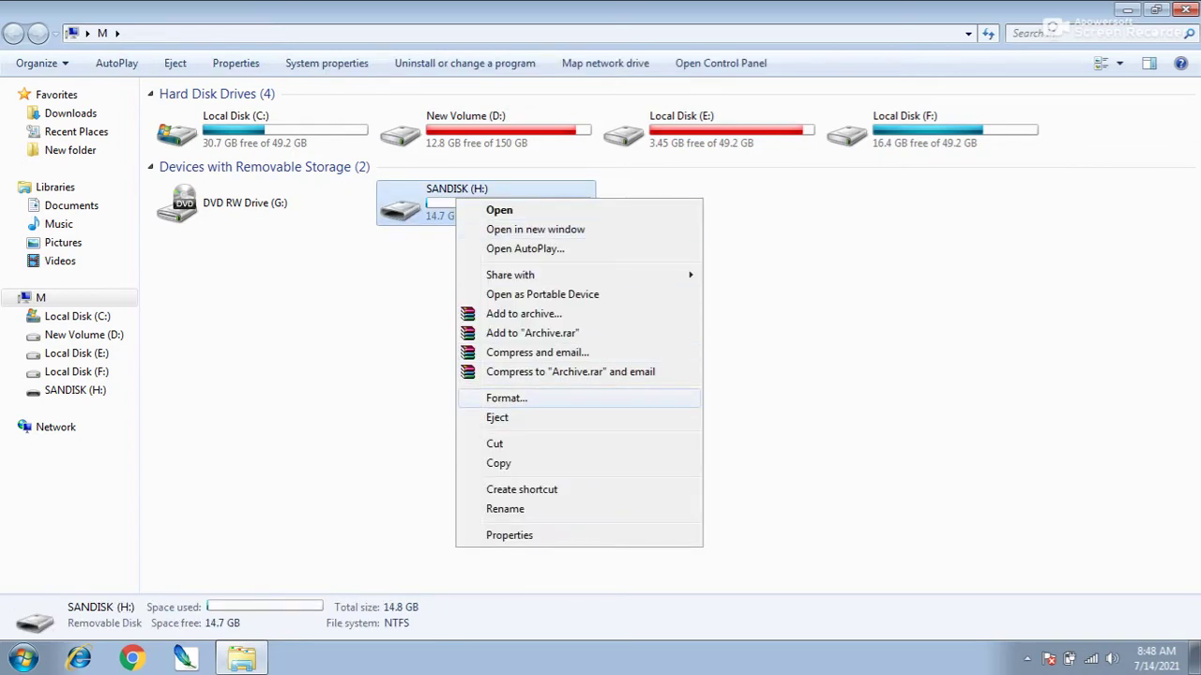
left_click(506, 398)
left_click(186, 513)
key("Return")
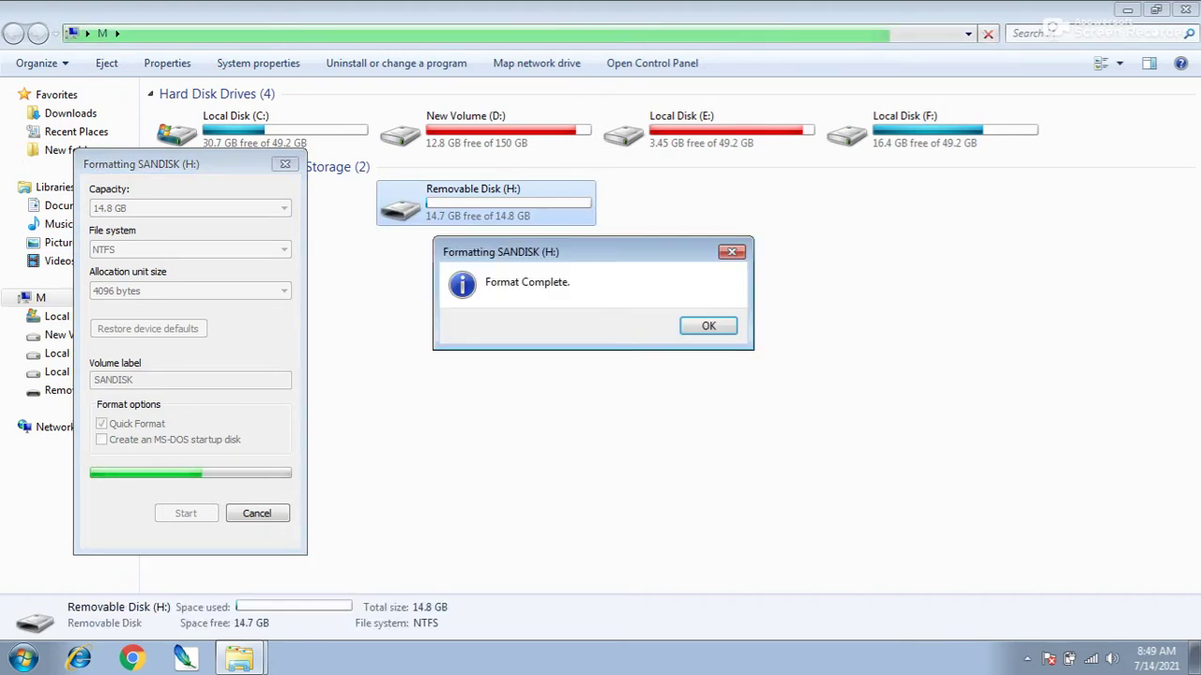
left_click(708, 325)
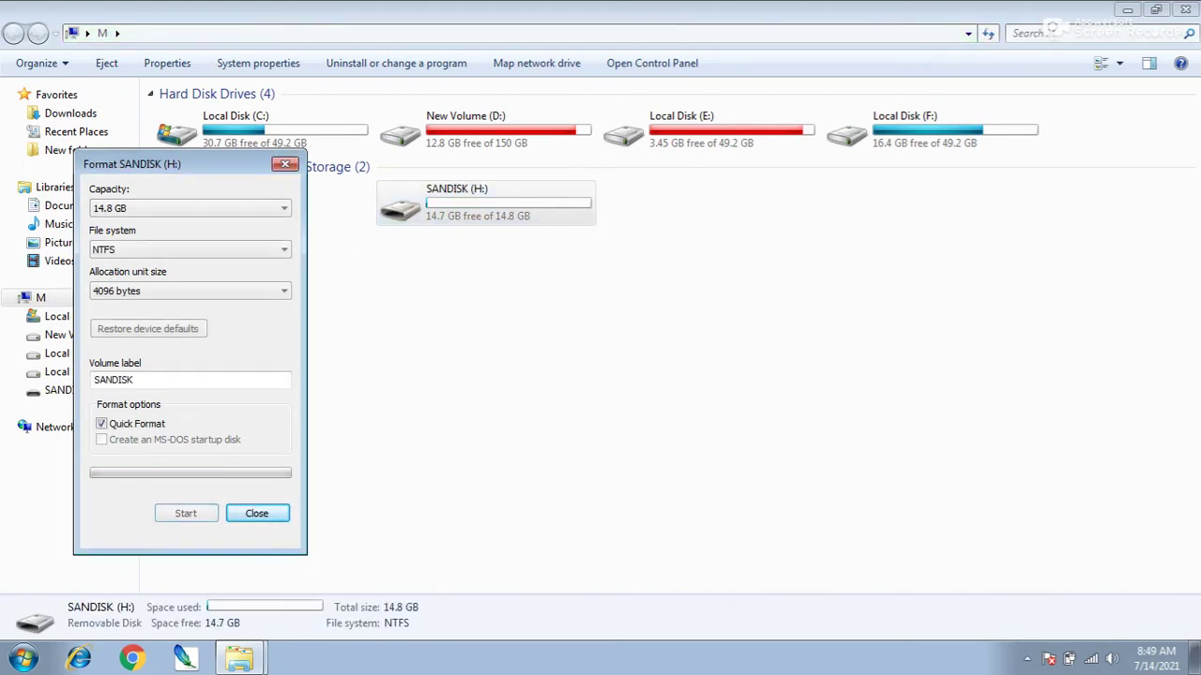
left_click(285, 165)
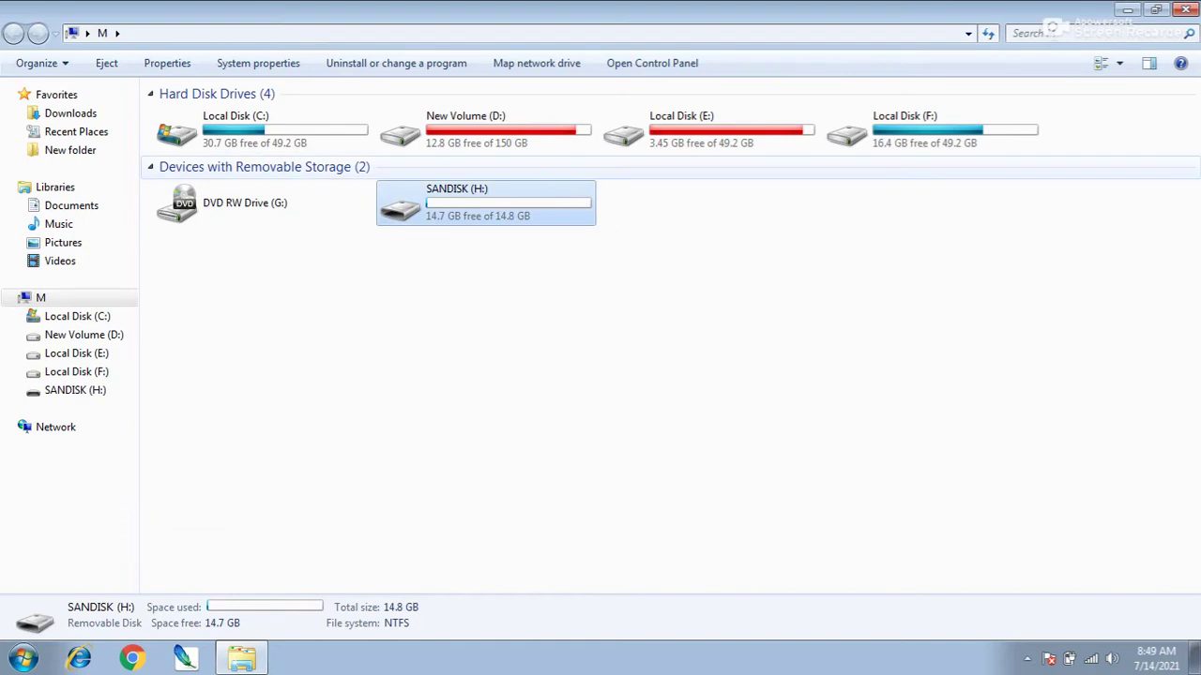
Run rufus-3.11 from New folder (2) on New Volume (D:) and move its window clear of the file list.
double_click(465, 127)
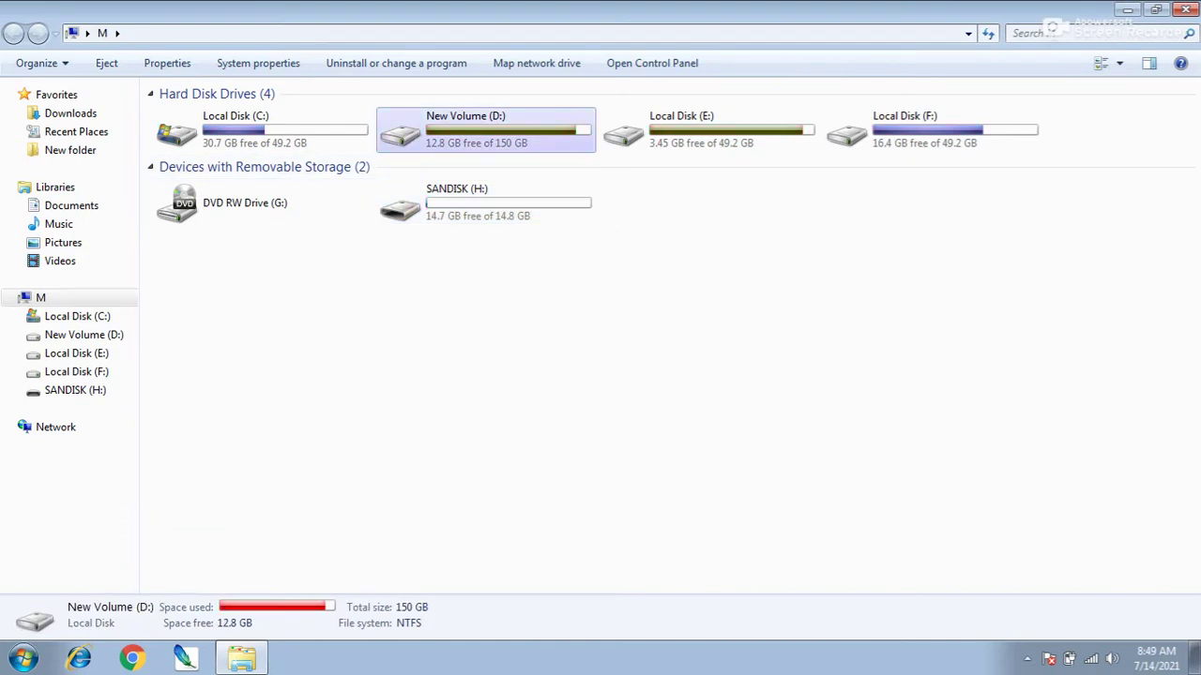
left_click(207, 151)
double_click(207, 151)
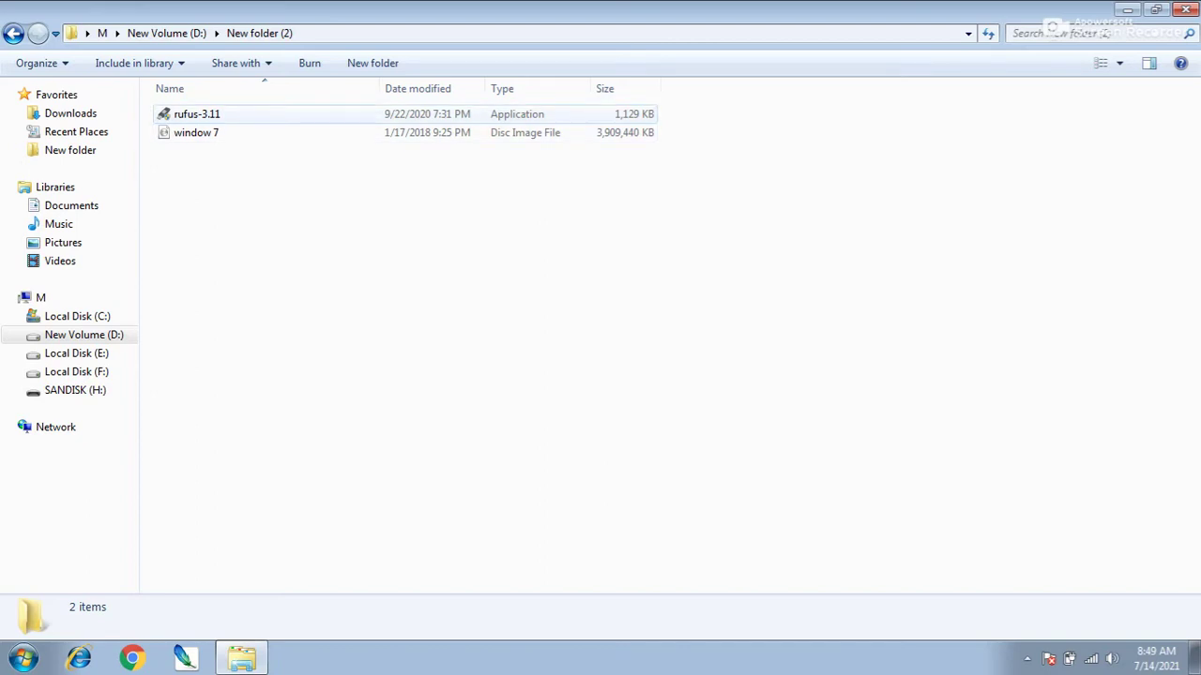
left_click(196, 113)
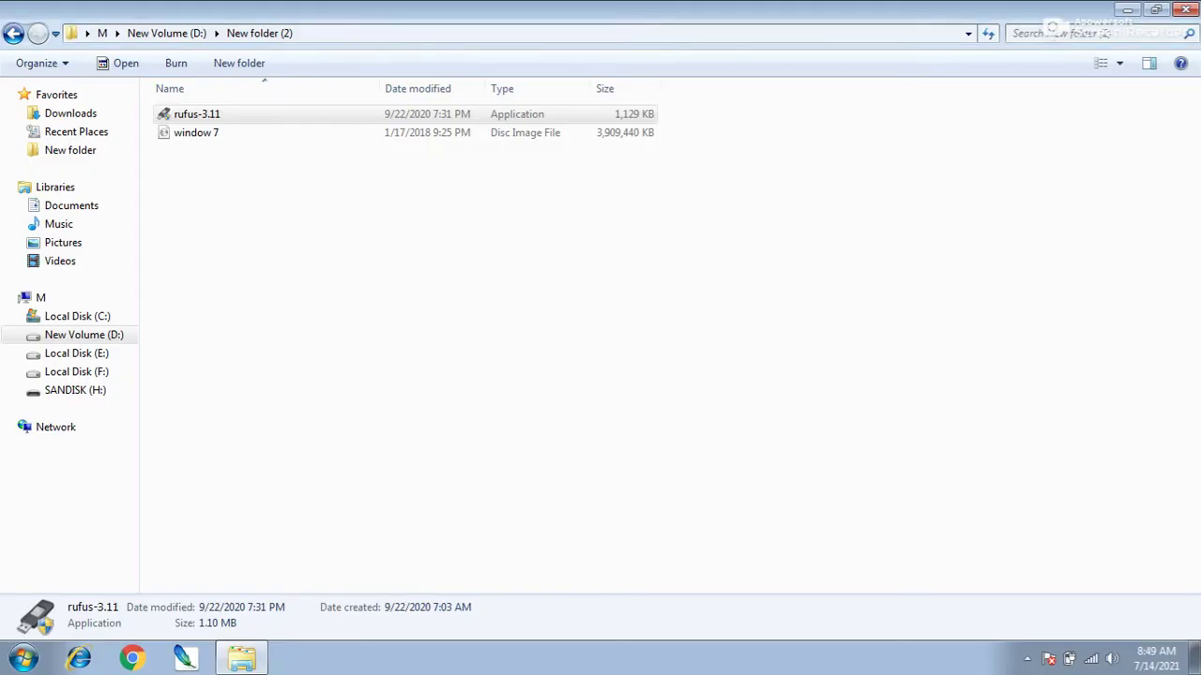
left_click_drag(582, 50, 784, 61)
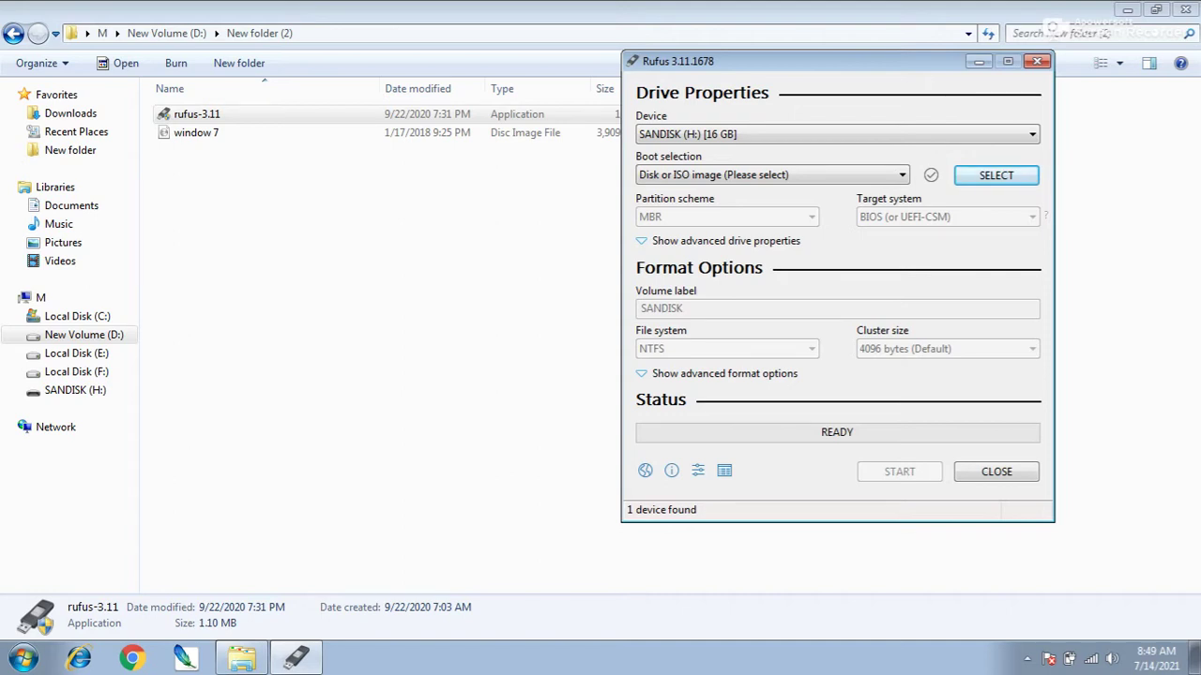
Load the window 7 disc image from New folder (2) as the Rufus boot selection.
key("Return")
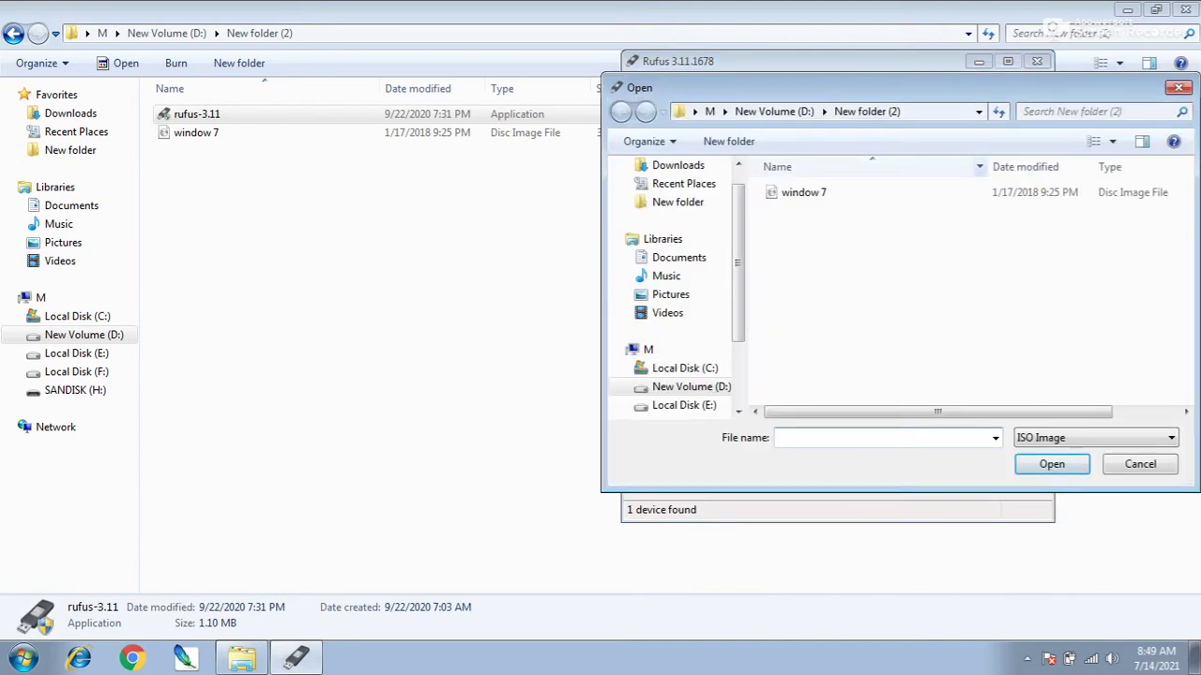
left_click_drag(845, 86, 790, 85)
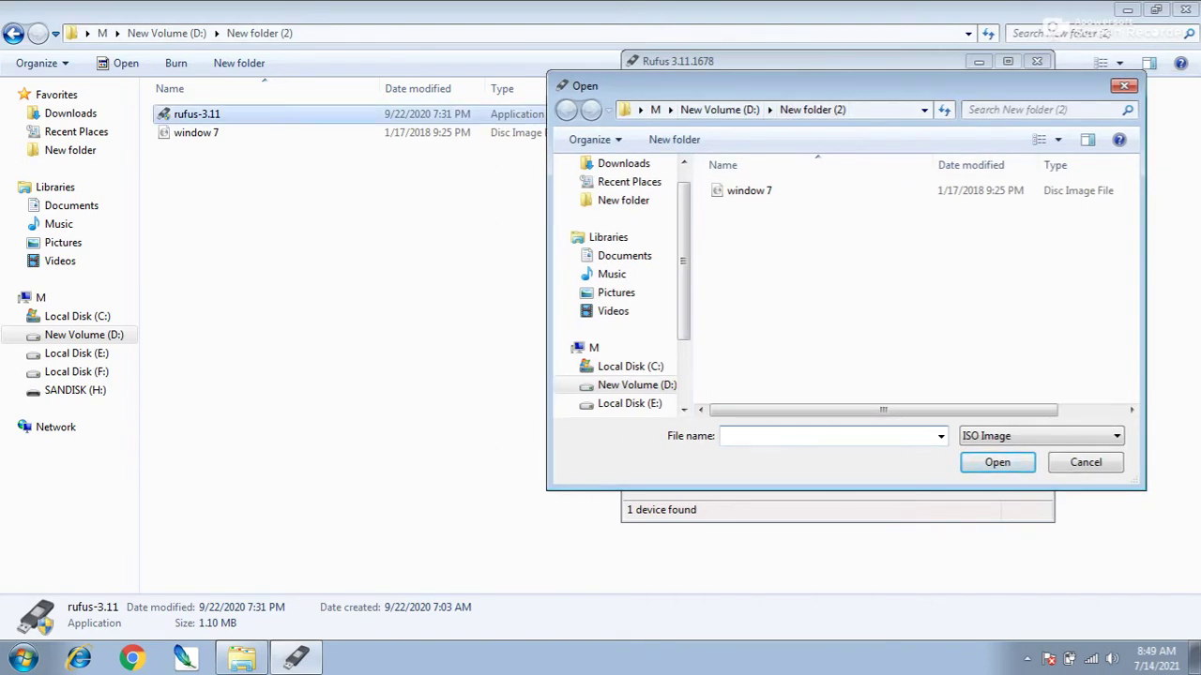
left_click(196, 132)
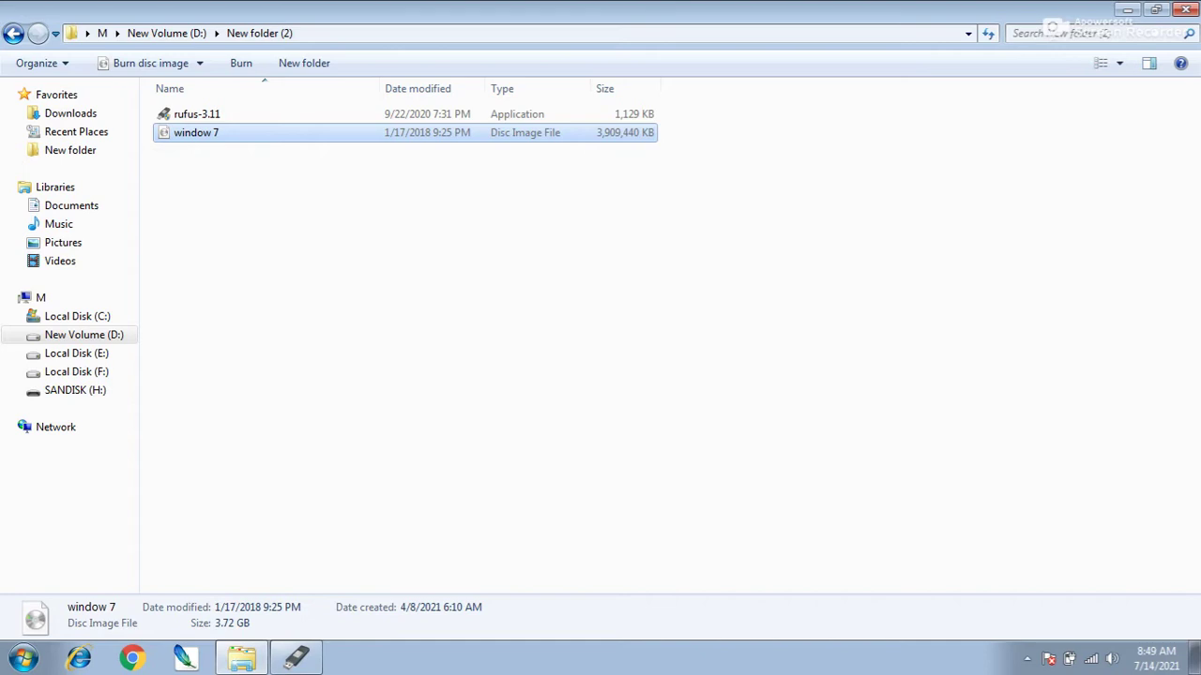
left_click(296, 657)
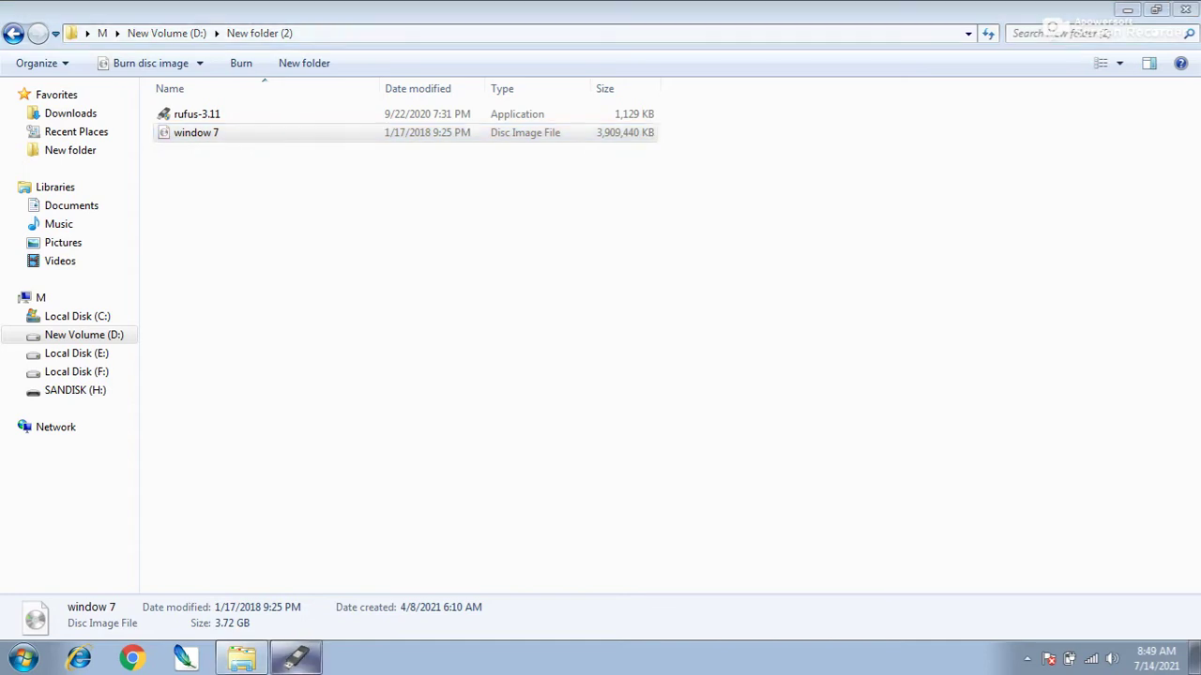
left_click(749, 190)
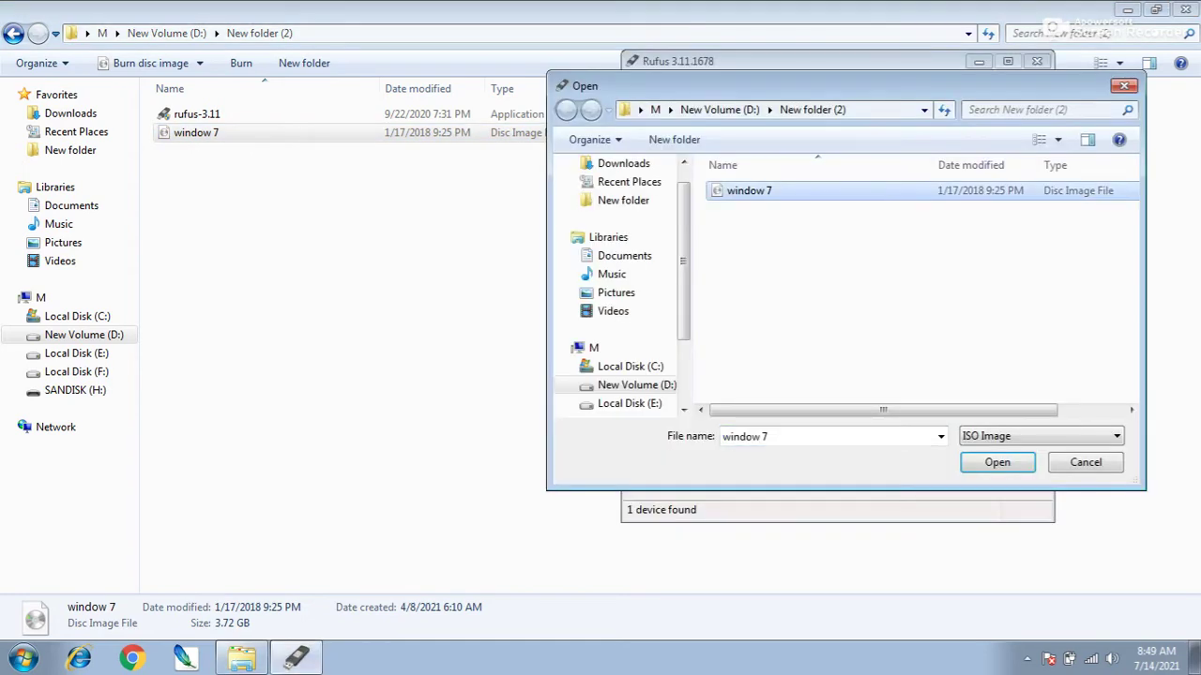
left_click(997, 462)
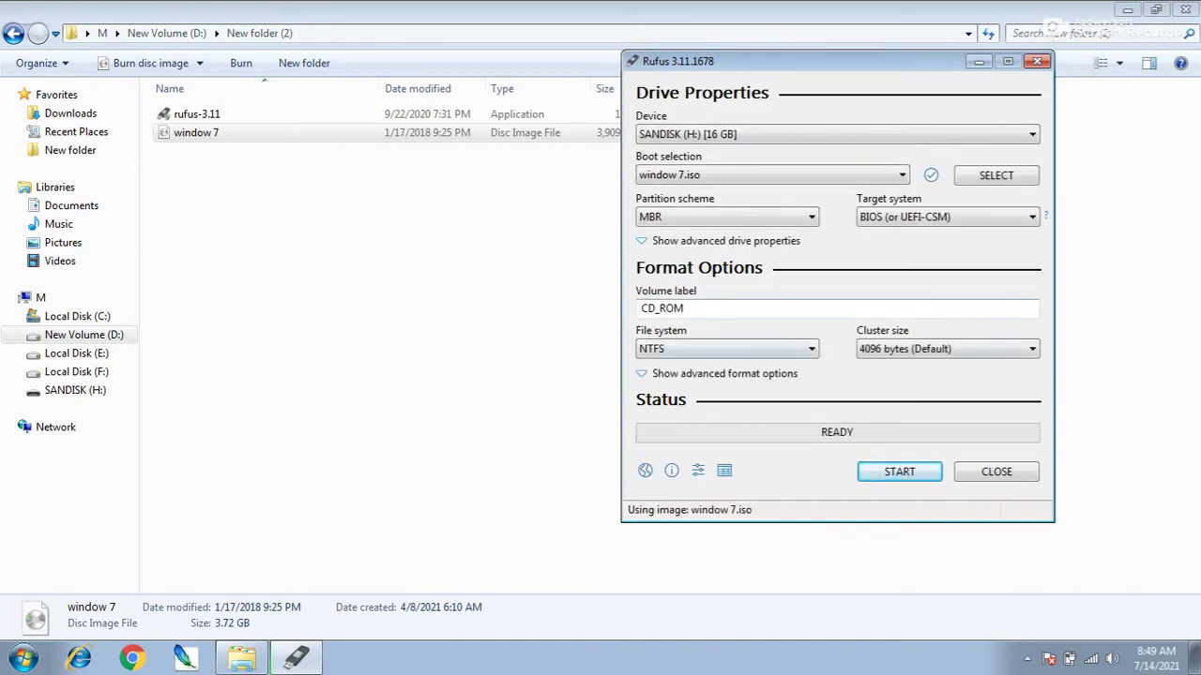
Review the target system and partition scheme choices, then start writing window 7.iso to the SANDISK drive, accepting the erasure of its data.
left_click(947, 217)
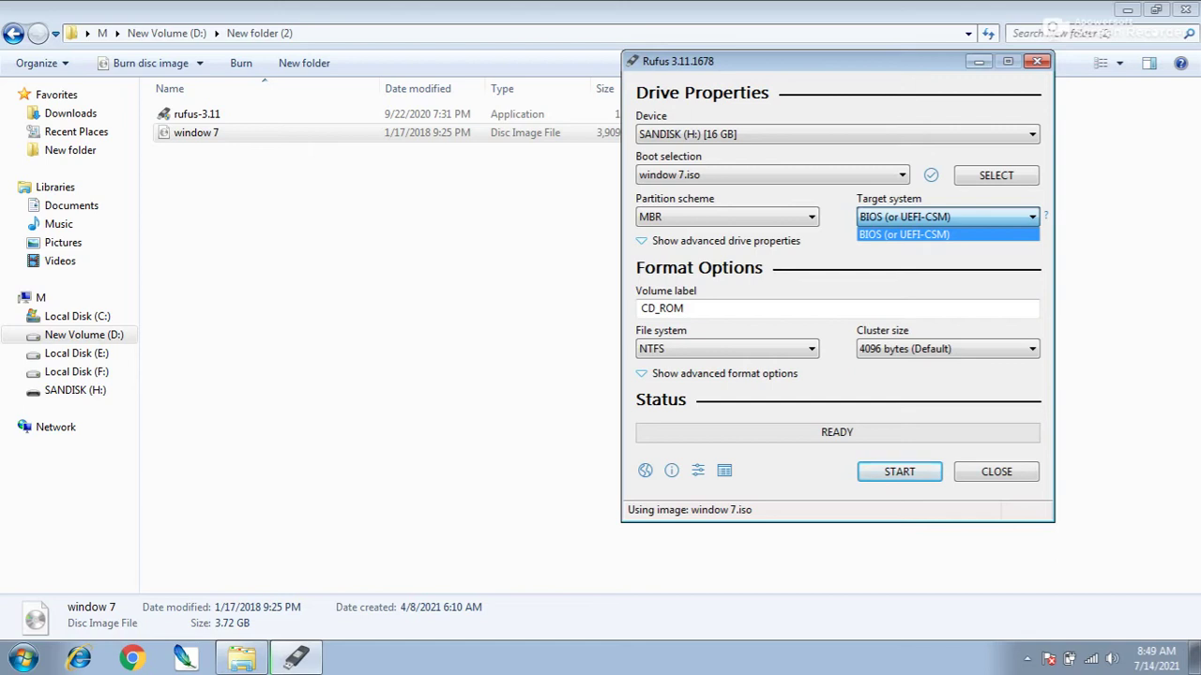
key("Escape")
left_click(727, 217)
key("Escape")
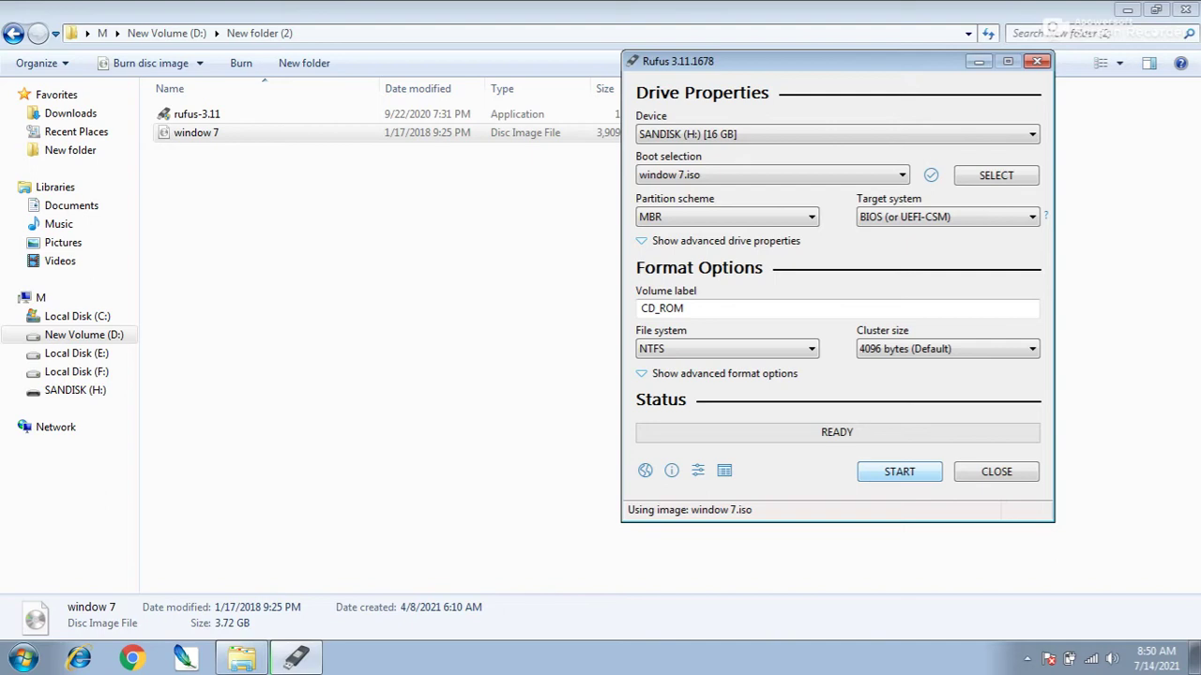
left_click(899, 471)
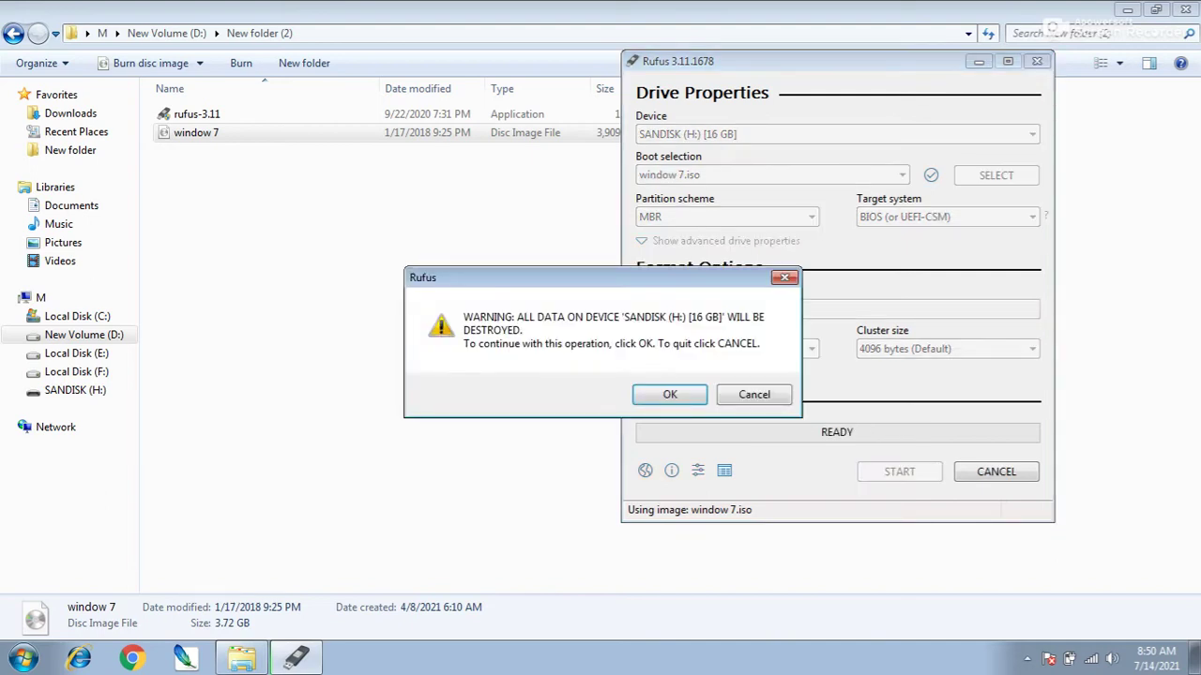
left_click(670, 394)
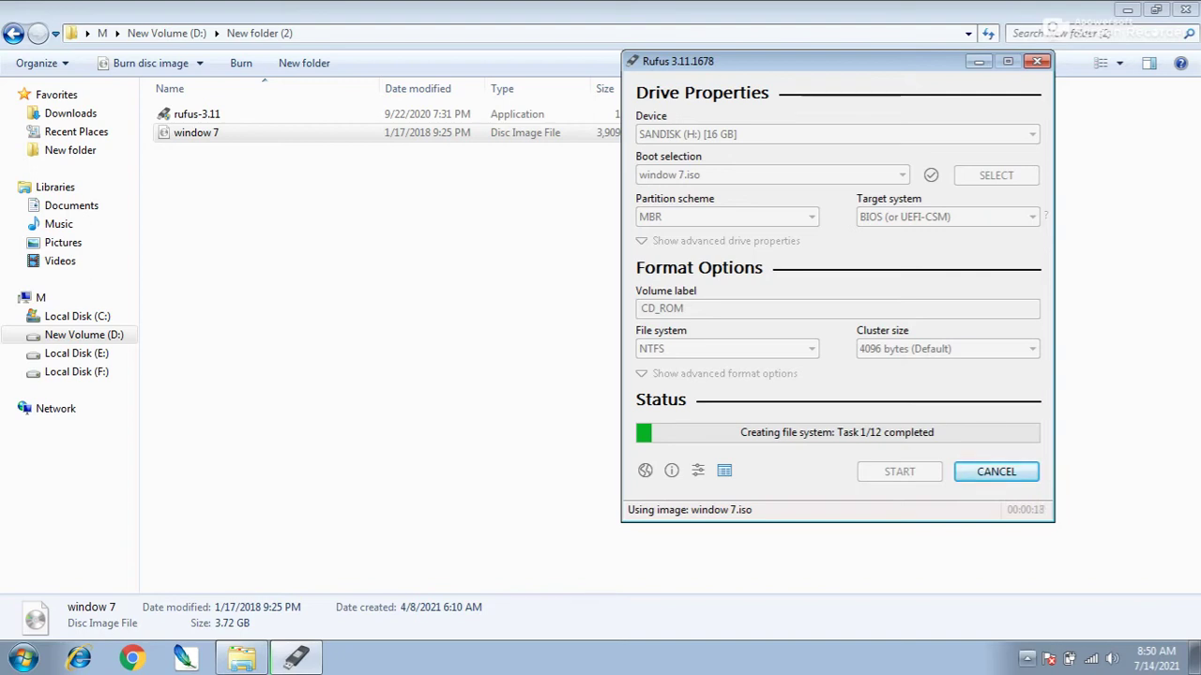
left_click(1028, 658)
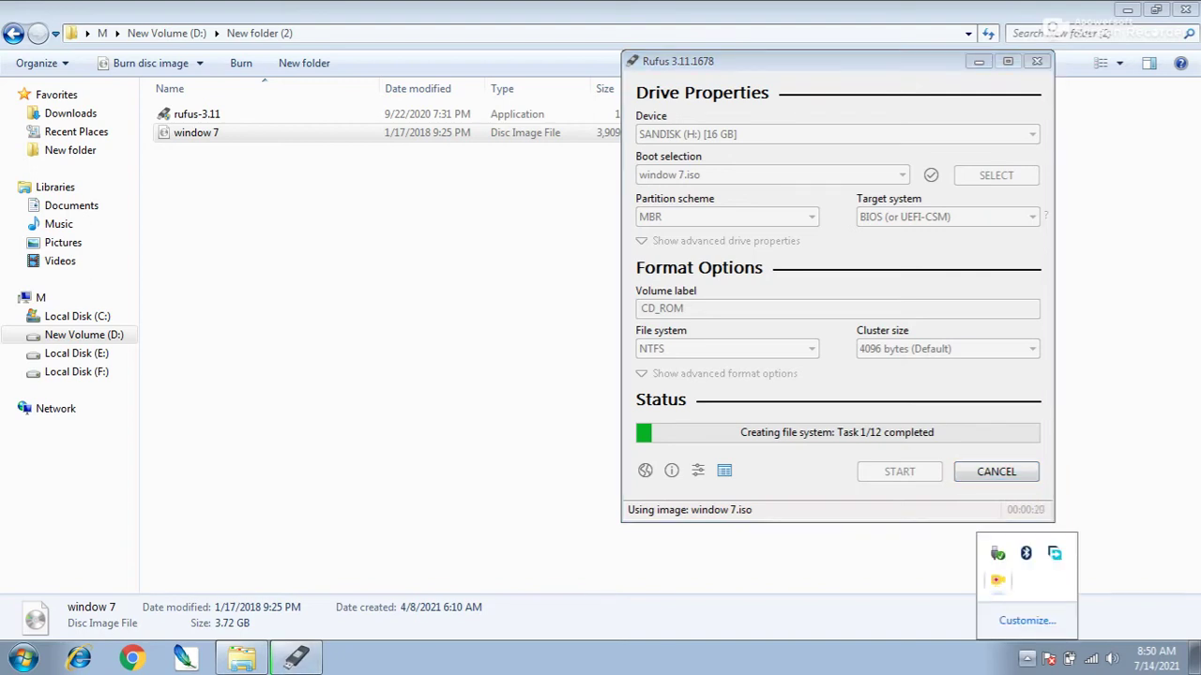
right_click(997, 581)
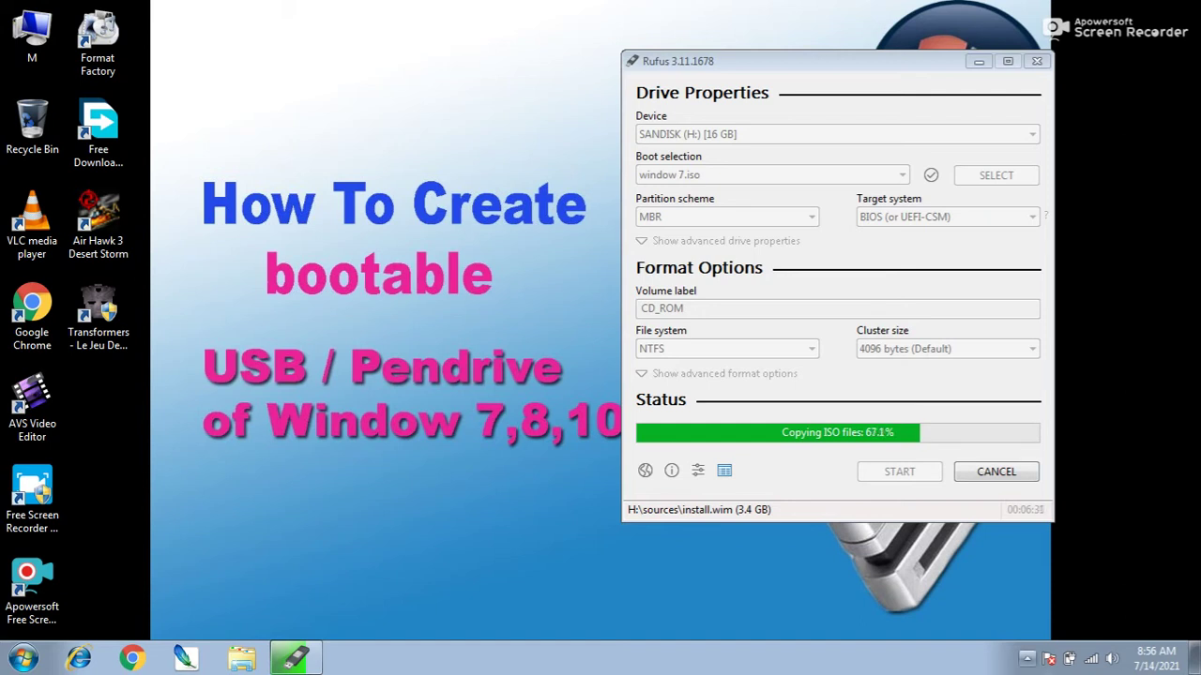
left_click(1027, 659)
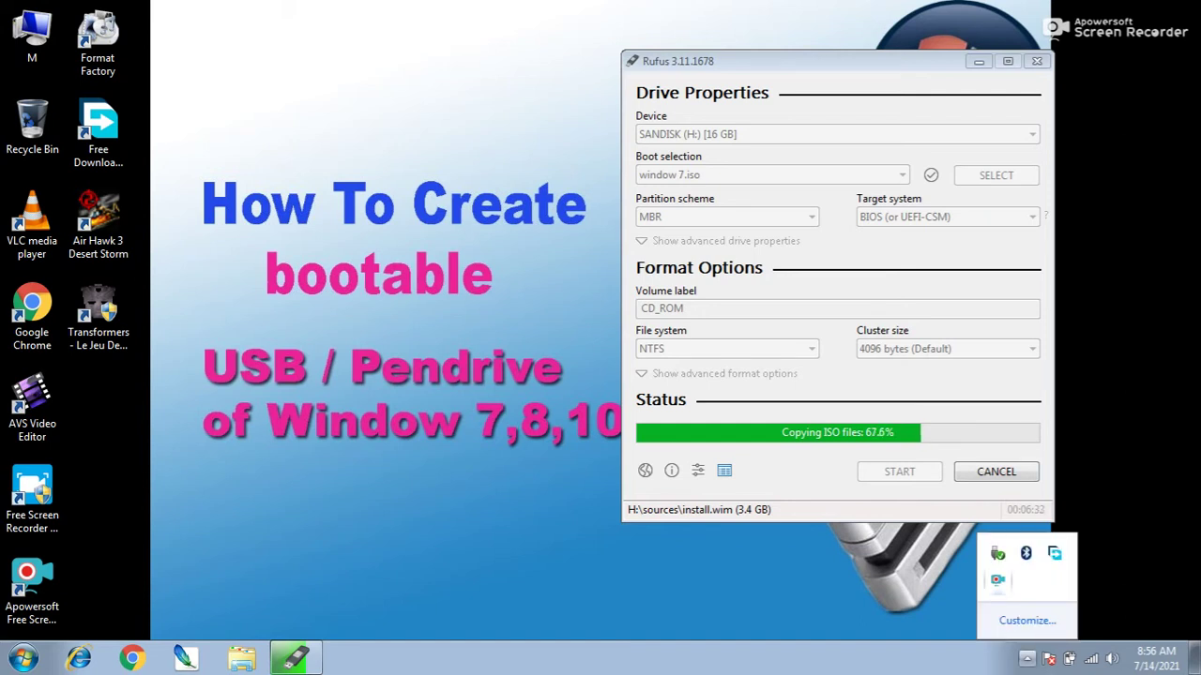
right_click(998, 581)
left_click(796, 409)
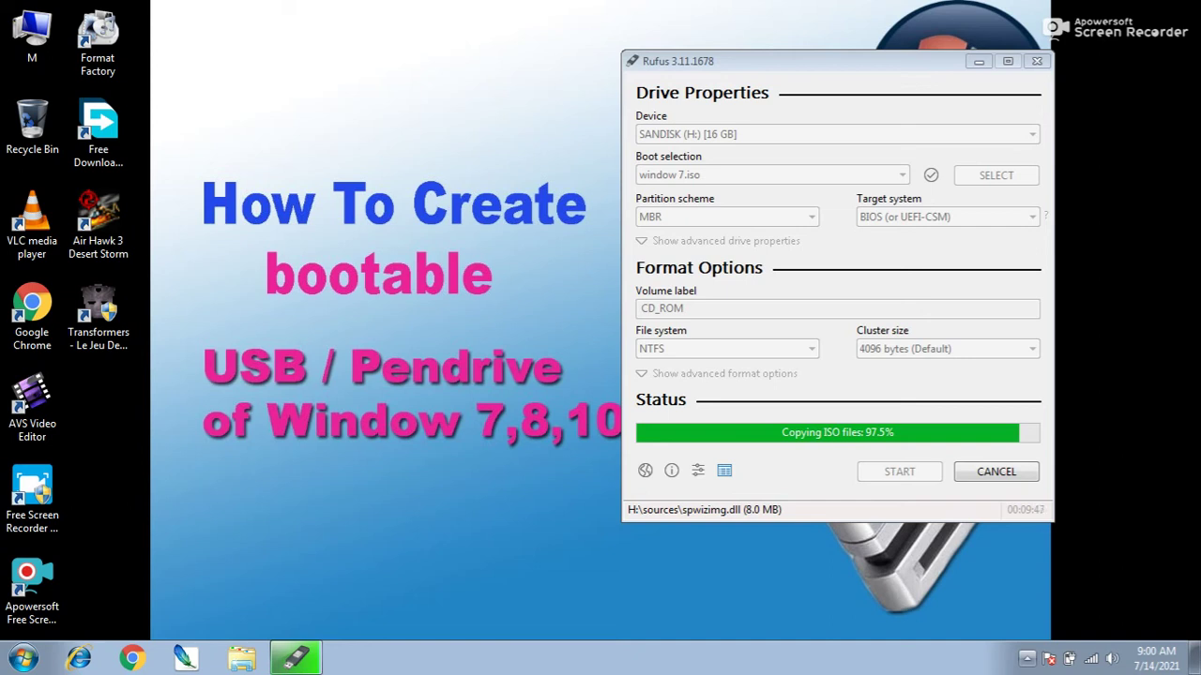
right_click(1027, 658)
key("Escape")
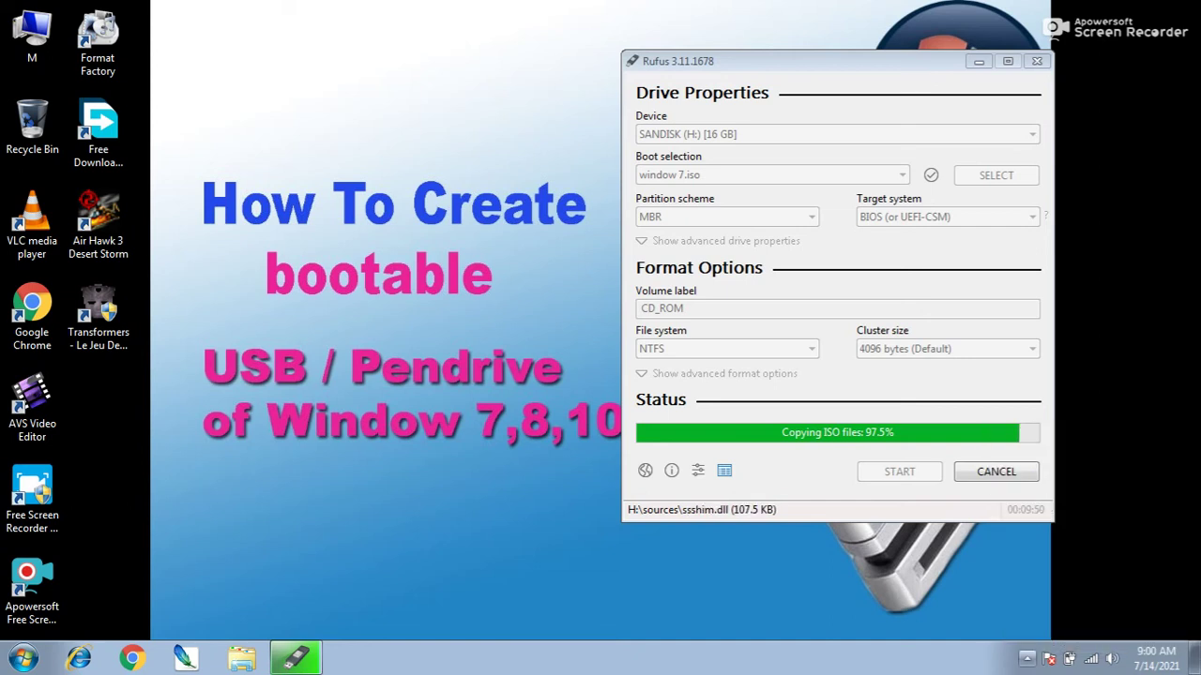
left_click(1027, 659)
right_click(997, 581)
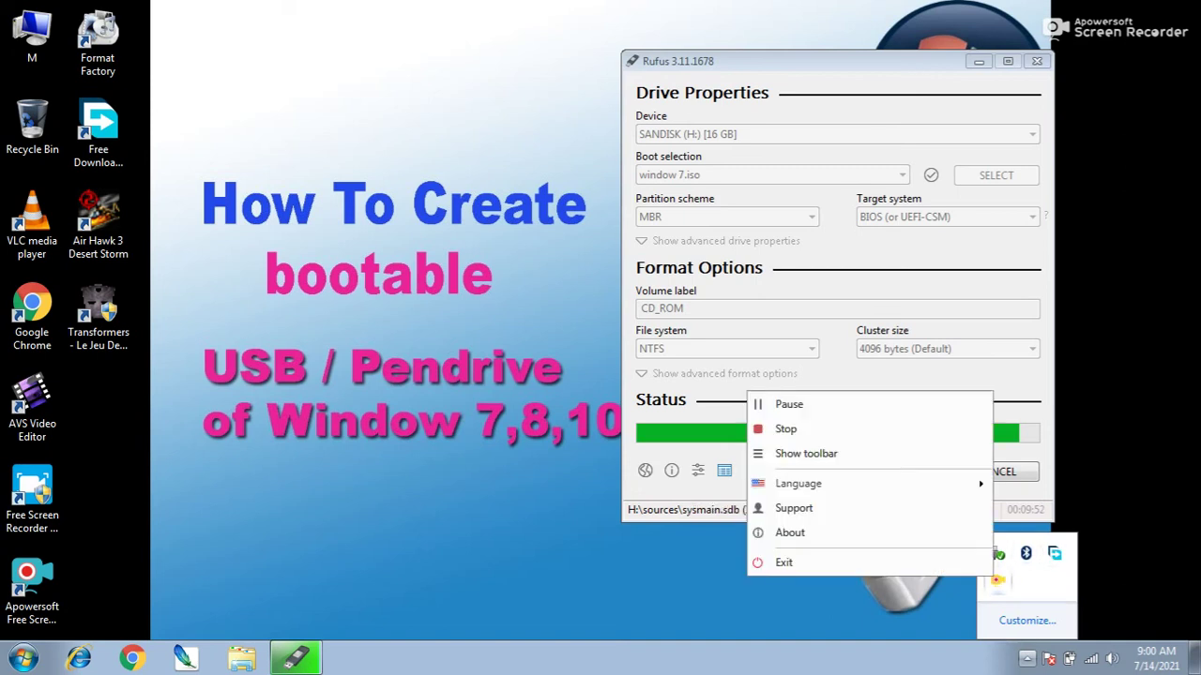
left_click(794, 475)
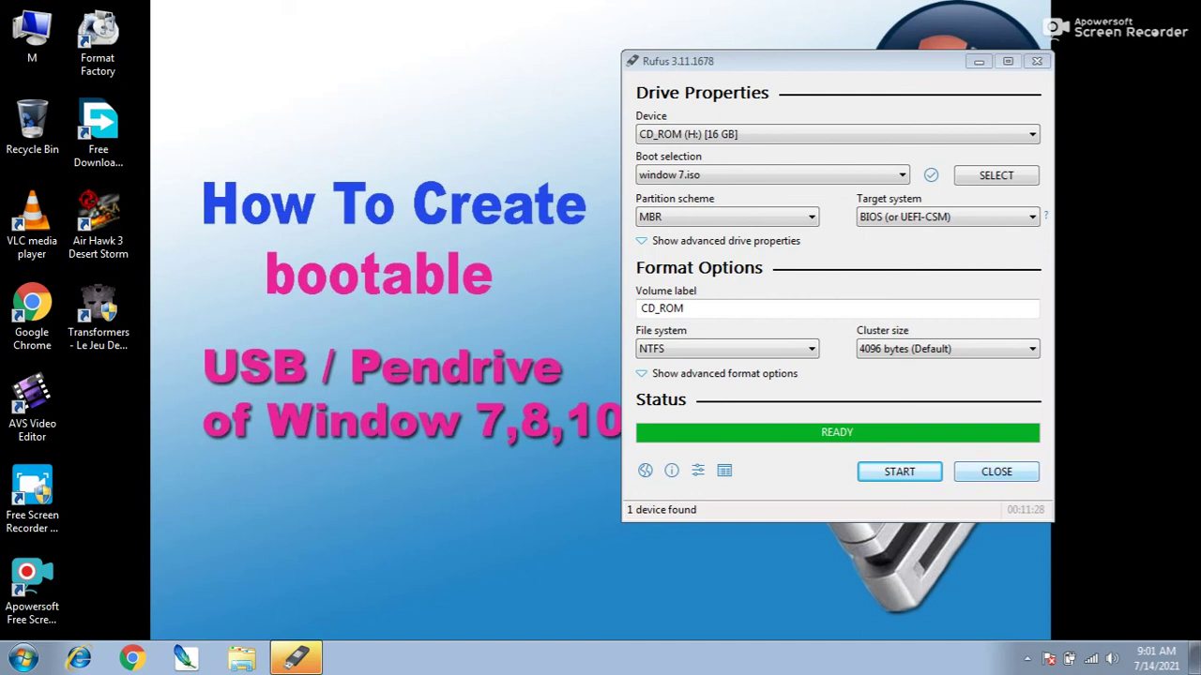
Close Rufus and launch setup from the CD_ROM (H:) drive, moving the Windows 7 installer window slightly aside.
key("alt+F4")
double_click(32, 36)
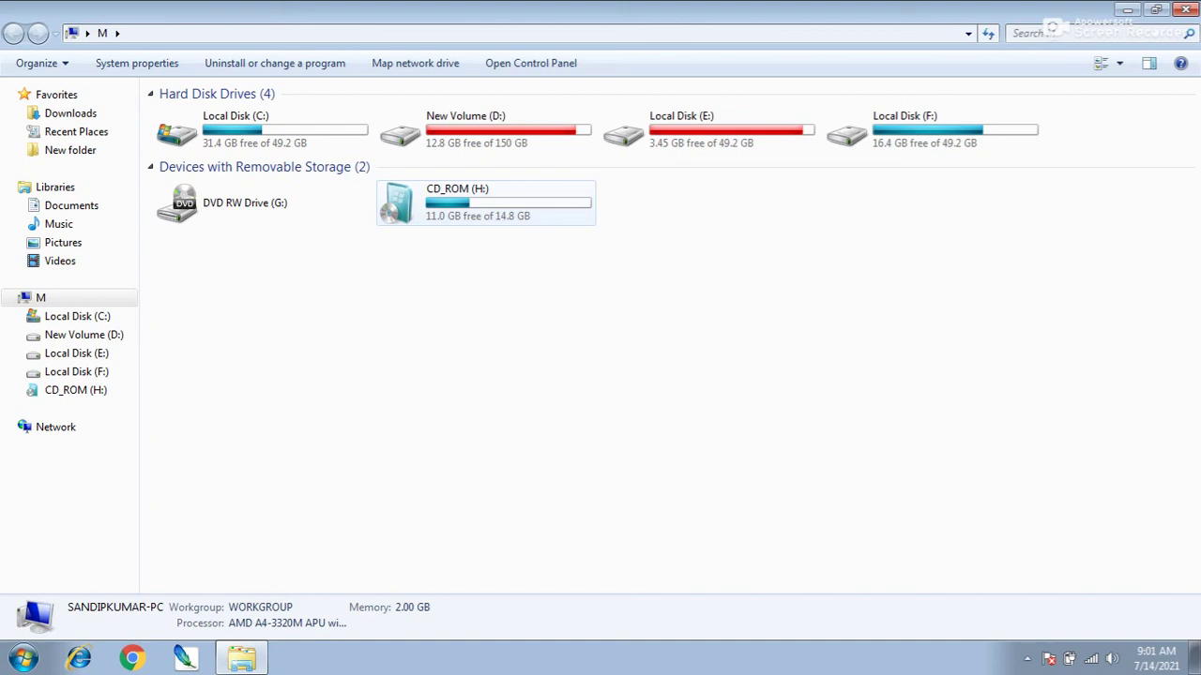
left_click(485, 203)
double_click(485, 202)
left_click(187, 262)
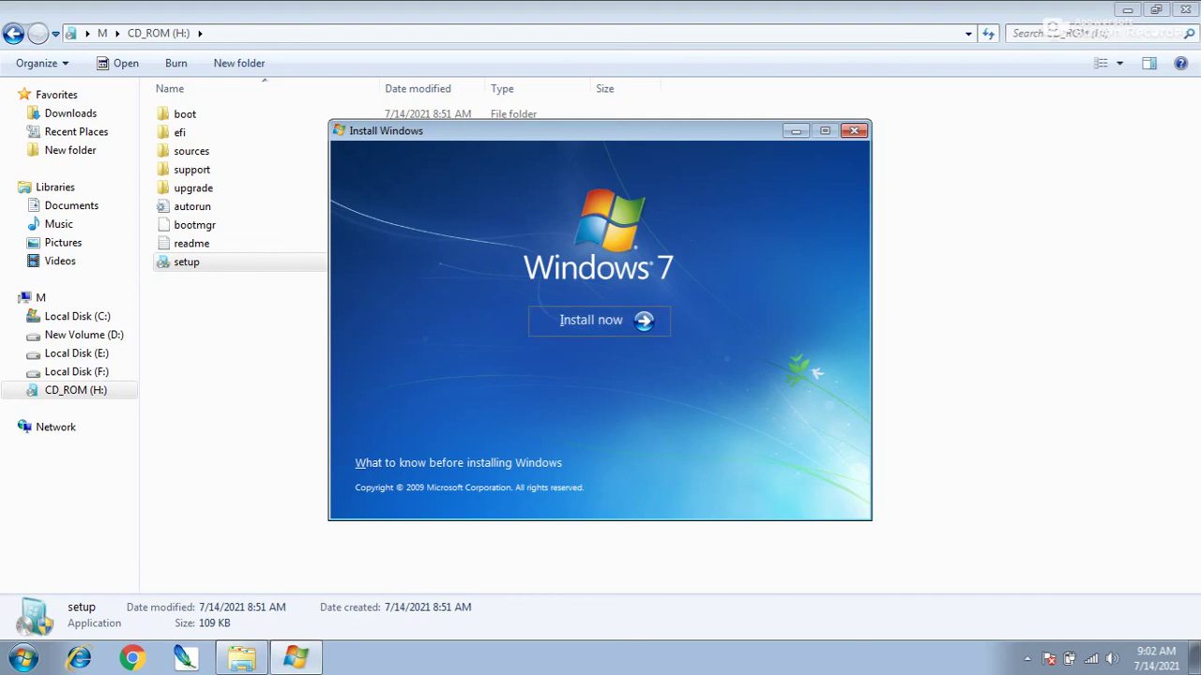
left_click_drag(563, 130, 586, 123)
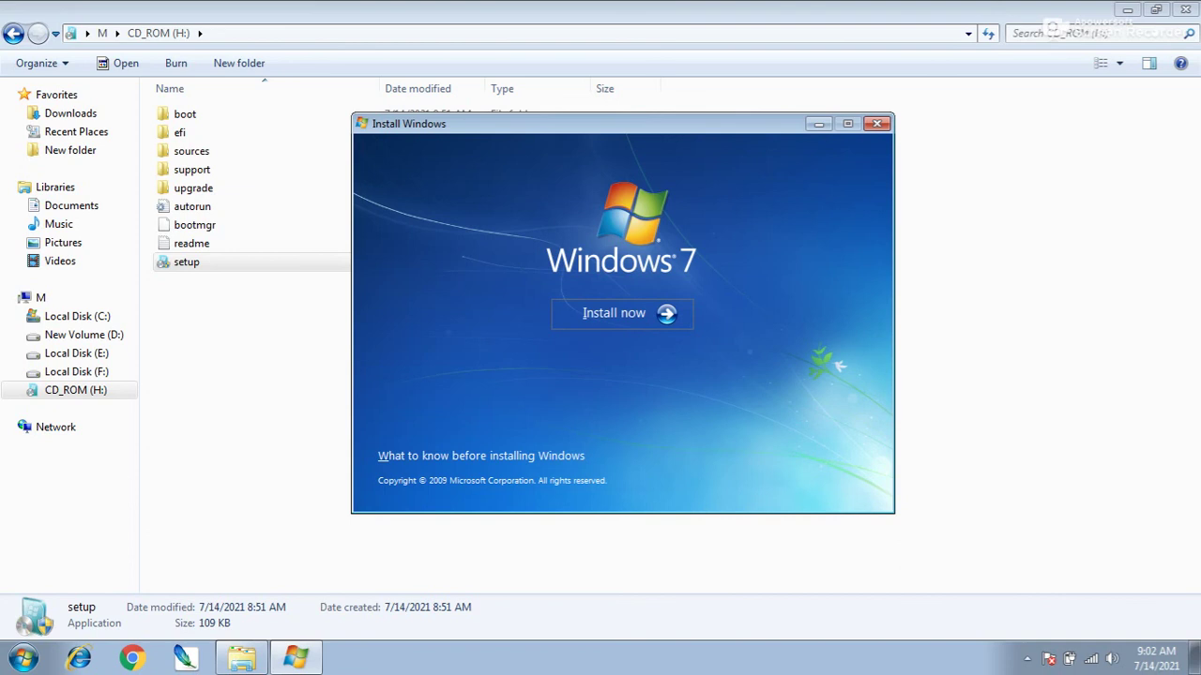
mouse_move(586, 123)
left_mouse_down()
mouse_move(593, 136)
mouse_move(594, 126)
left_mouse_up()
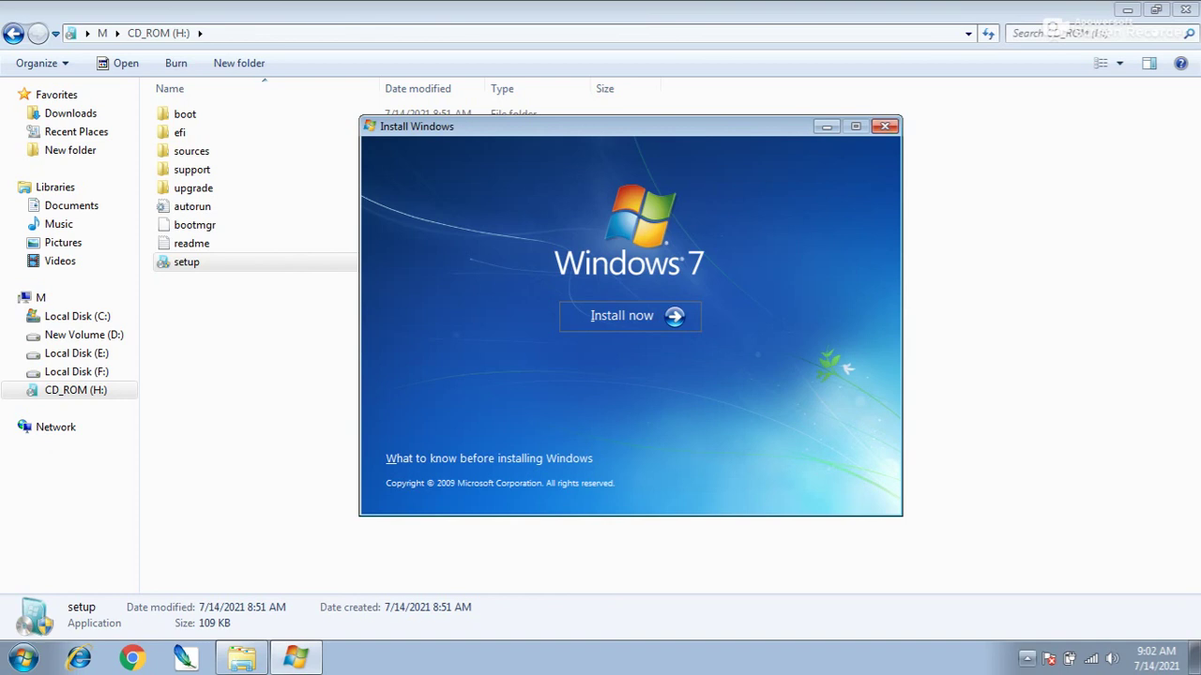
left_click(1027, 659)
right_click(997, 580)
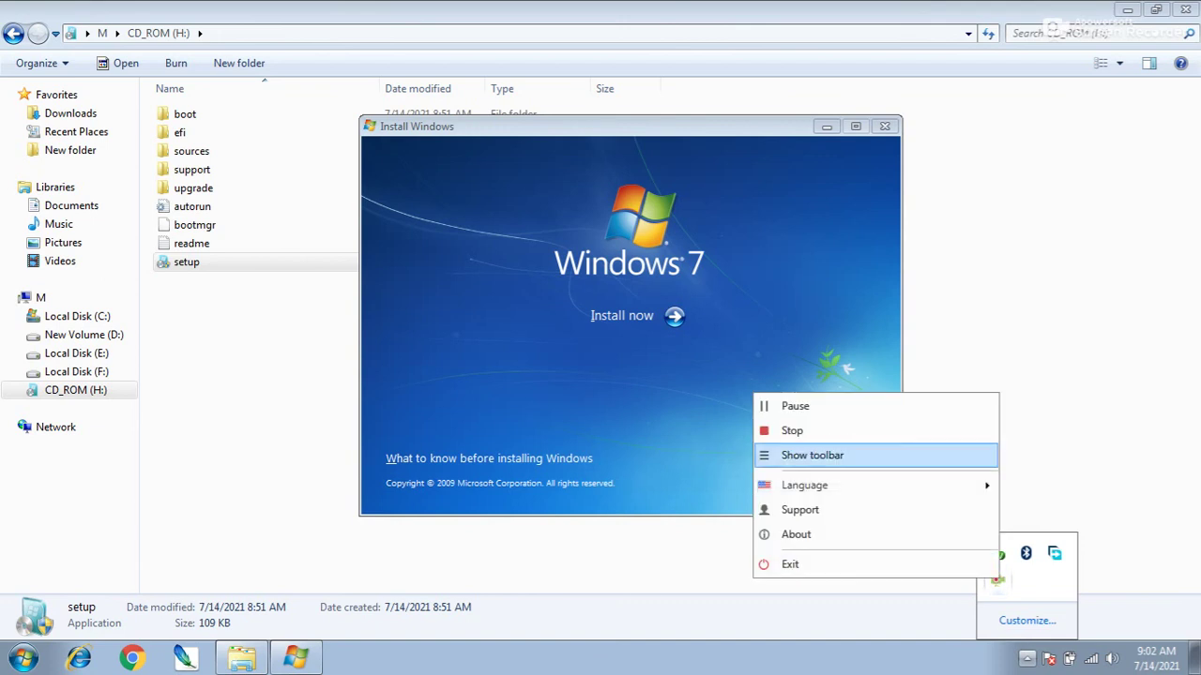